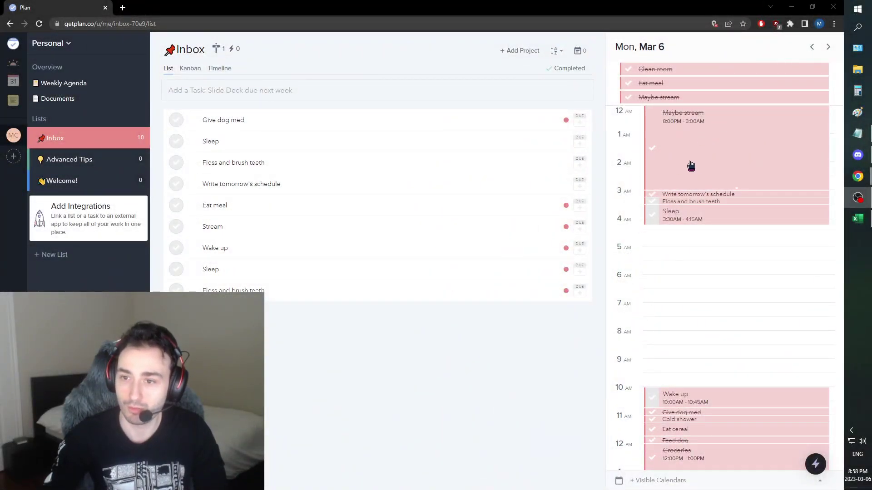
- Mark the Floss and brush teeth, Sleep and Wake up tasks in the Mar 6 calendar as completed
scroll(662, 174, down, 1)
click(651, 157)
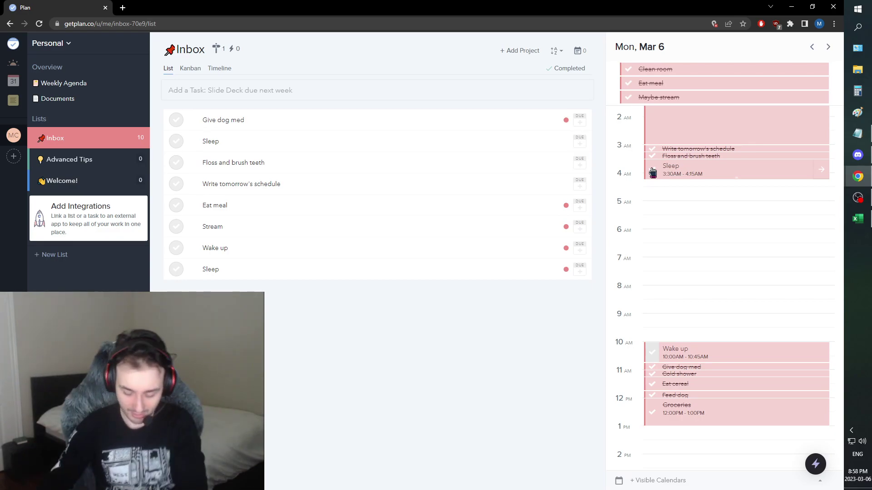
click(652, 169)
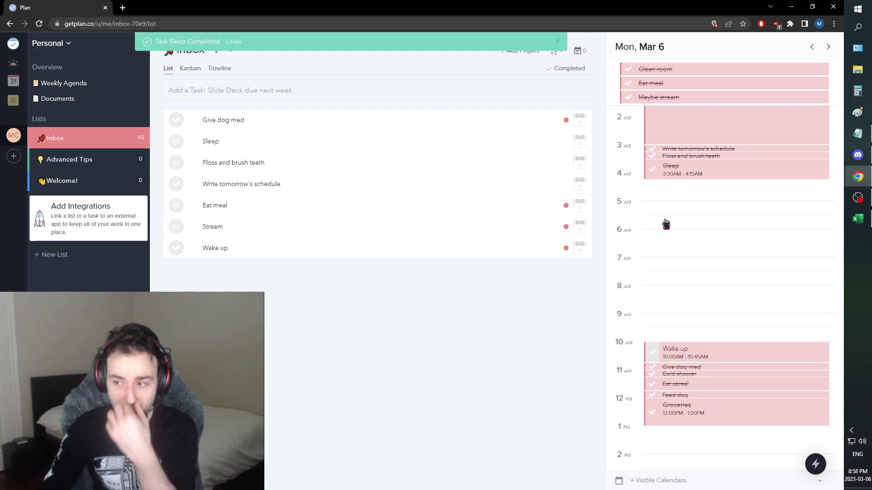
scroll(684, 240, down, 2)
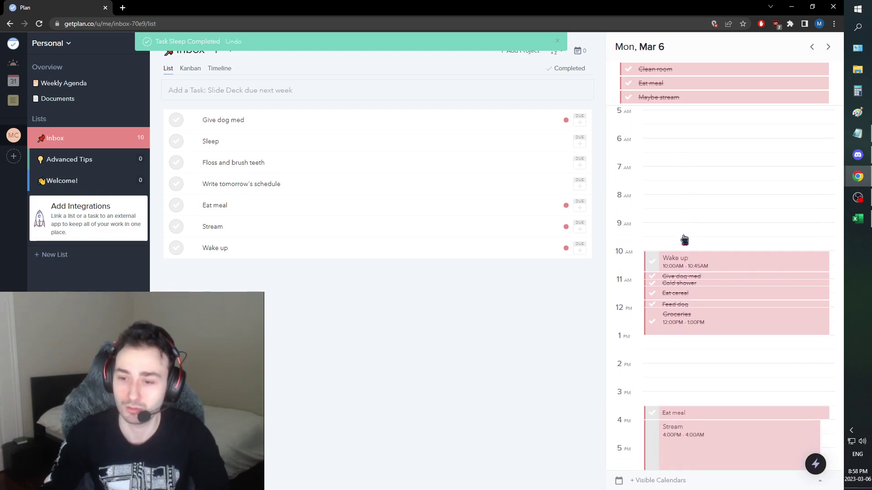
click(652, 263)
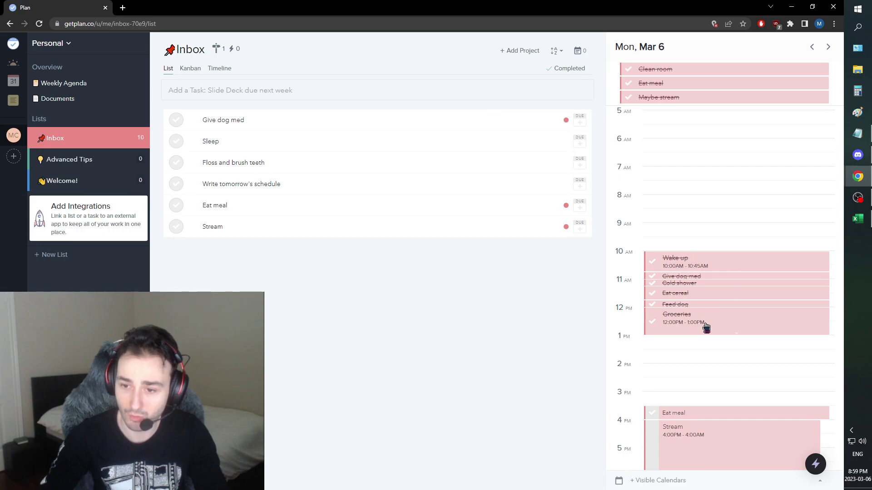
- Add a Wake up task to the Inbox and schedule it on Tuesday, Mar 7 from 10:30 AM to 12:00 PM
scroll(695, 295, down, 3)
scroll(700, 309, down, 1)
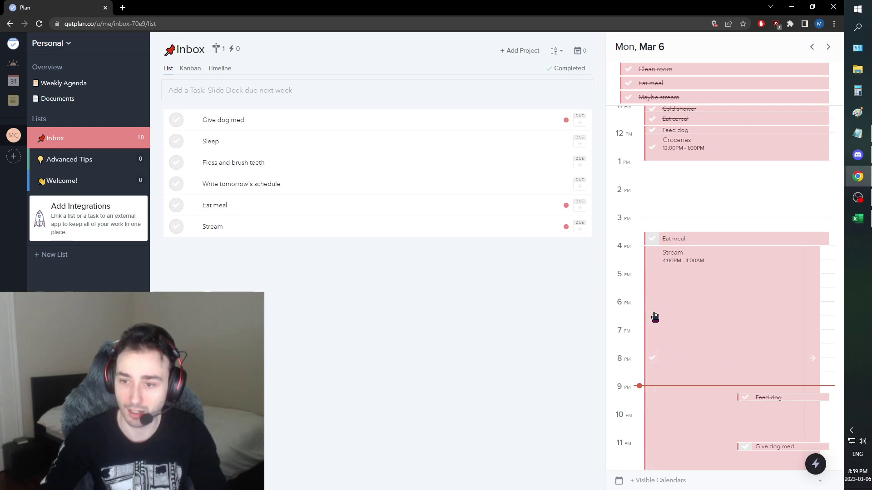
click(828, 47)
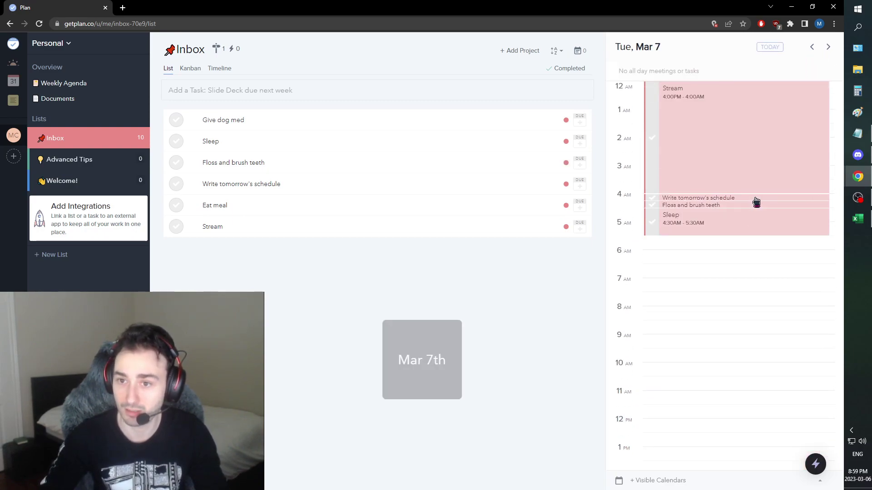
click(349, 94)
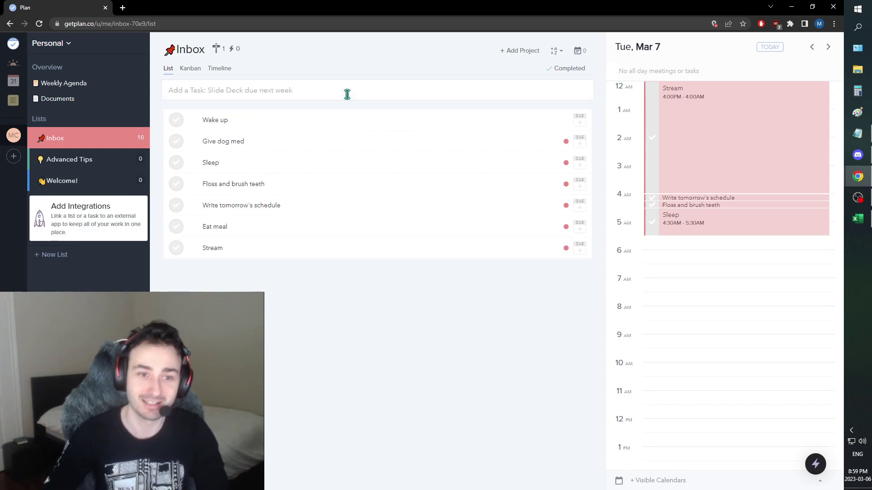
drag(370, 119, 661, 369)
scroll(681, 276, down, 4)
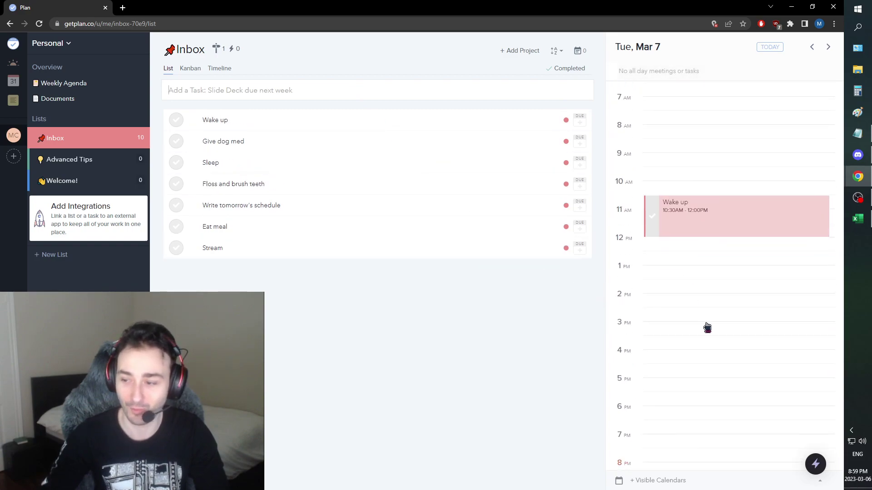
- Move the Wake up task on Mar 7 to 11:30 AM–1:00 PM
drag(695, 216, 695, 223)
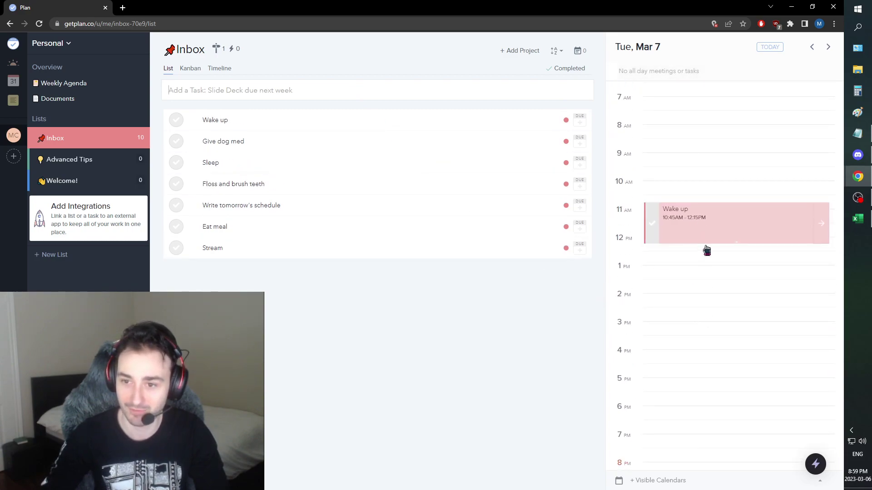
scroll(711, 259, down, 3)
drag(697, 313, 709, 390)
scroll(726, 289, down, 4)
drag(697, 211, 701, 151)
scroll(720, 265, up, 4)
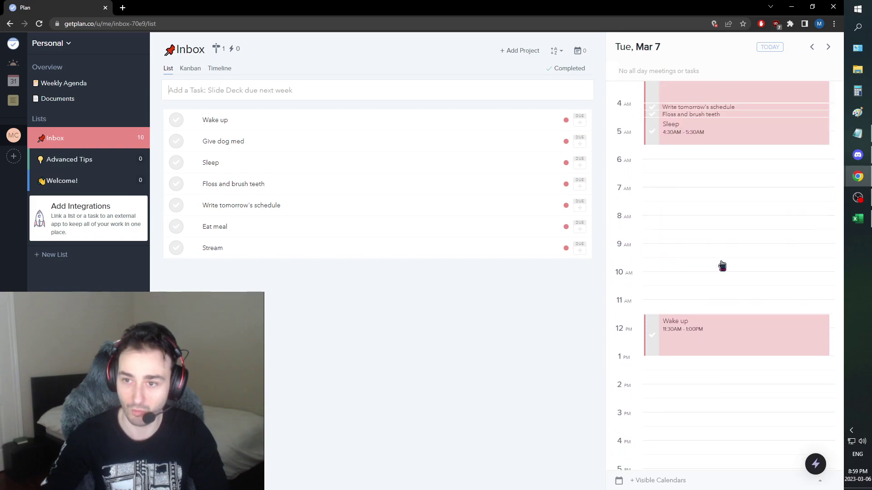
scroll(722, 266, down, 2)
- Add a Therapy task scheduled from 1:00 PM to 3:00 PM on Mar 7 and check off its duplicate in the Inbox
click(228, 91)
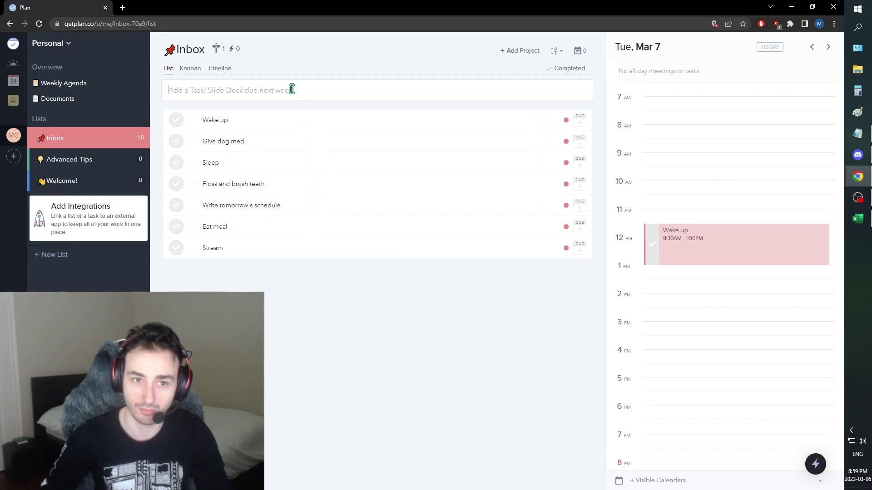
text(Therapy)
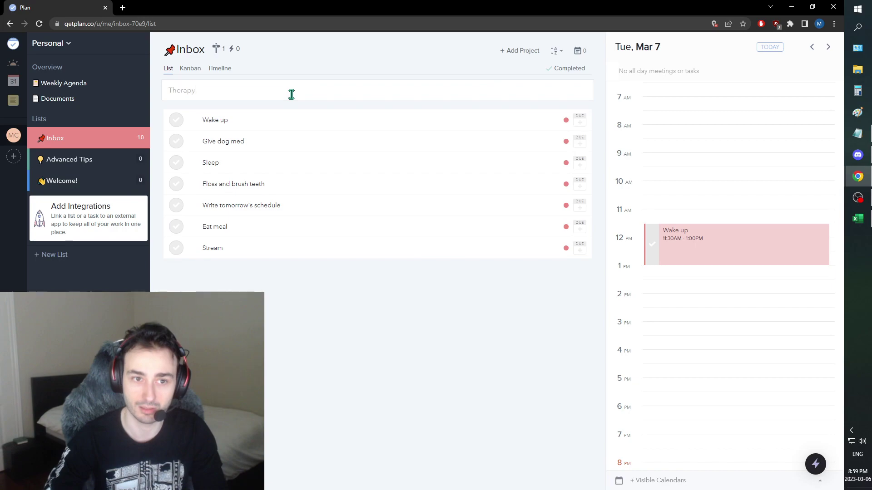
key(Return)
drag(331, 141, 737, 273)
drag(738, 305, 742, 321)
click(177, 162)
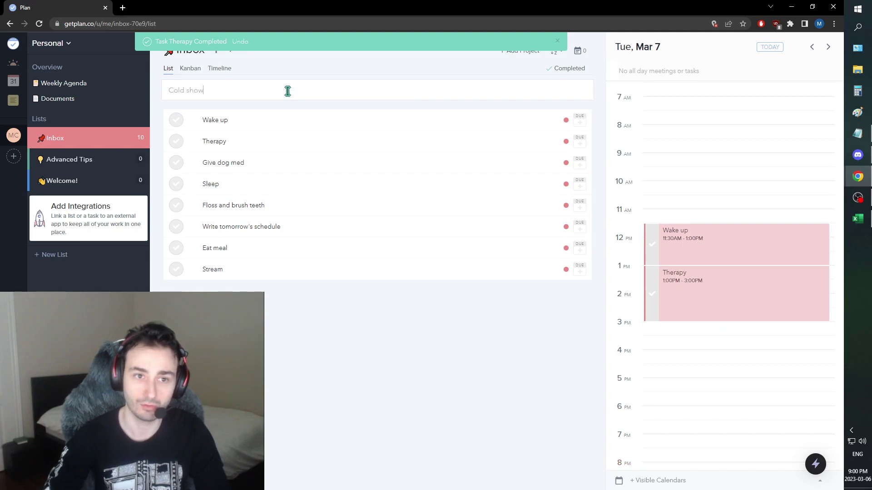
- Schedule Cold shower at 3:00 PM and a new Drink smoothie task at 3:15 PM on Mar 7, each for 15 minutes
drag(272, 163, 736, 329)
click(316, 91)
text(Drink s)
text(ome water)
key(Return)
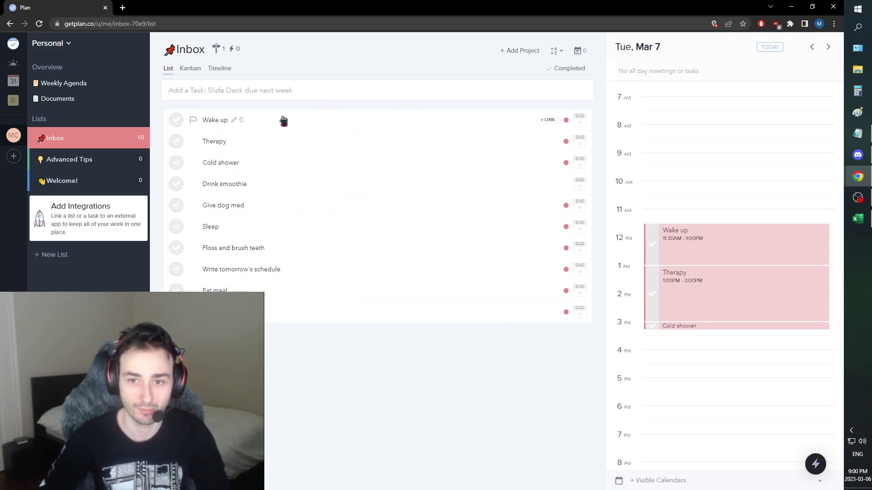
drag(334, 182, 681, 402)
drag(737, 363, 740, 334)
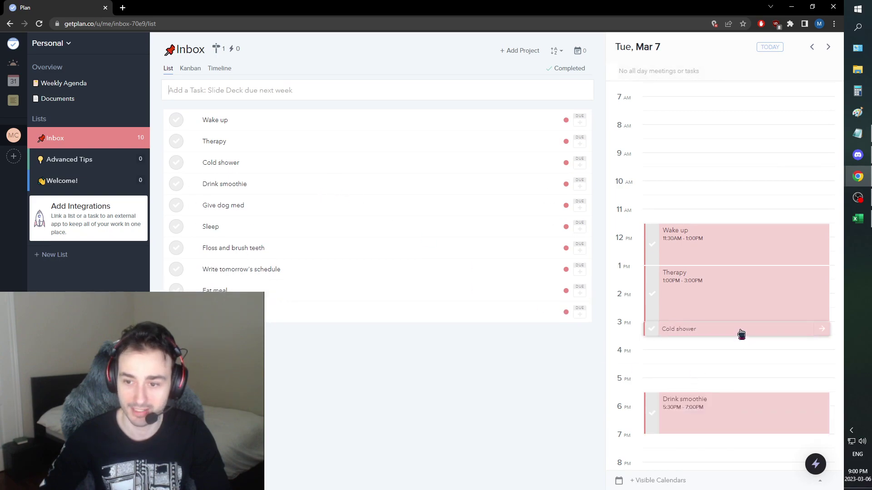
drag(714, 421, 736, 345)
- Add two tasks named Give dog med and Feed dog to the Inbox
click(329, 83)
click(326, 83)
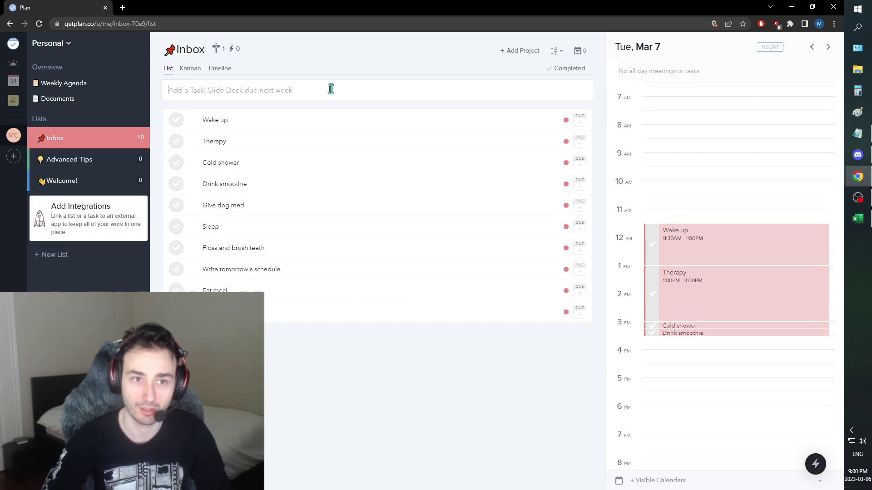
text(Give dog med)
key(Return)
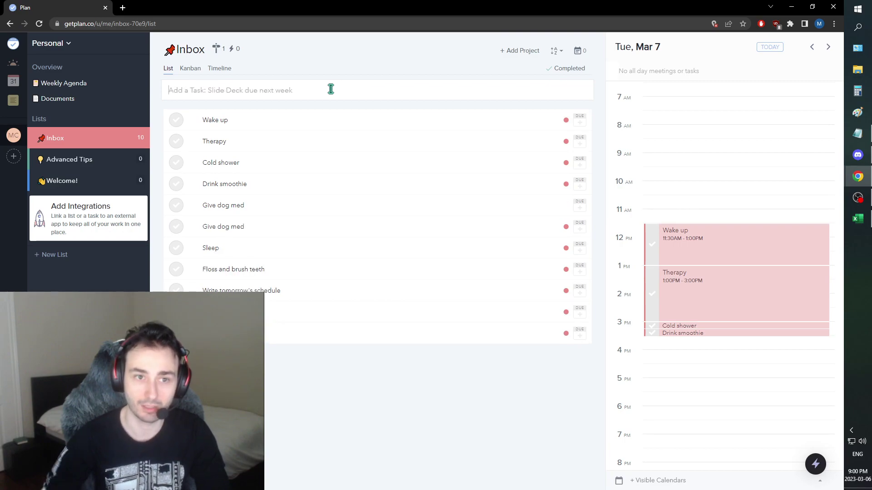
text(Feed dog)
key(Return)
- Schedule 15-minute blocks for Give dog med at 11:00 AM and Feed dog at 12:00 PM, with Wake up shortened to 12:15–1:00 PM
drag(315, 235, 722, 186)
drag(738, 217, 700, 214)
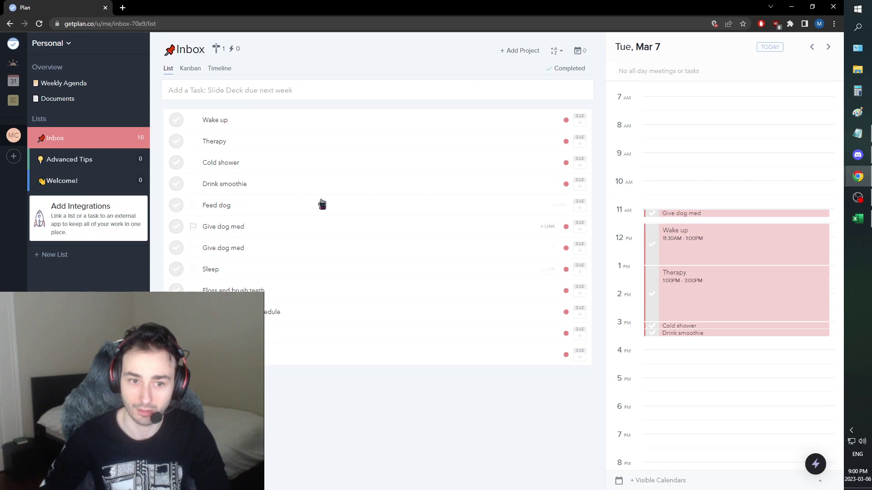
drag(312, 213, 679, 238)
drag(792, 261, 773, 243)
mouse_move(730, 265)
mouse_down()
mouse_move(732, 241)
mouse_move(722, 244)
mouse_move(742, 265)
mouse_up()
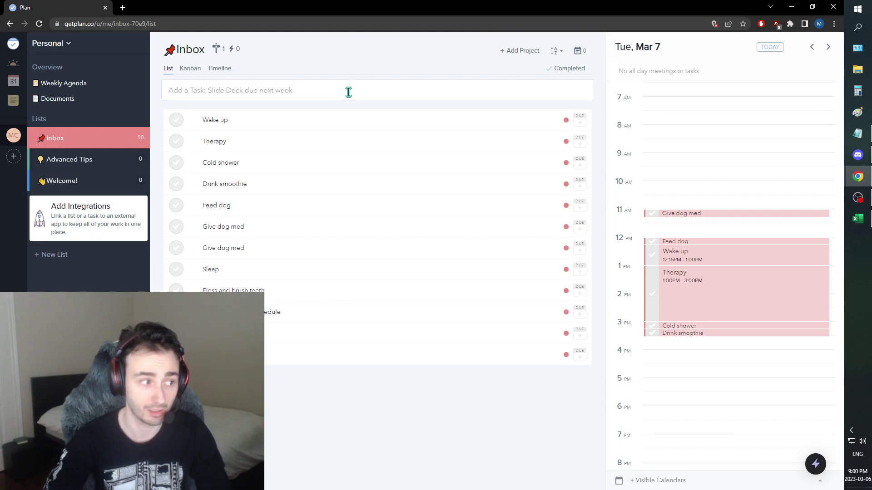
- Add an Enjoy task and schedule it from 3:30 PM on Mar 7 to 3:30 AM on Mar 8
text(ChillEnjoy)
key(Return)
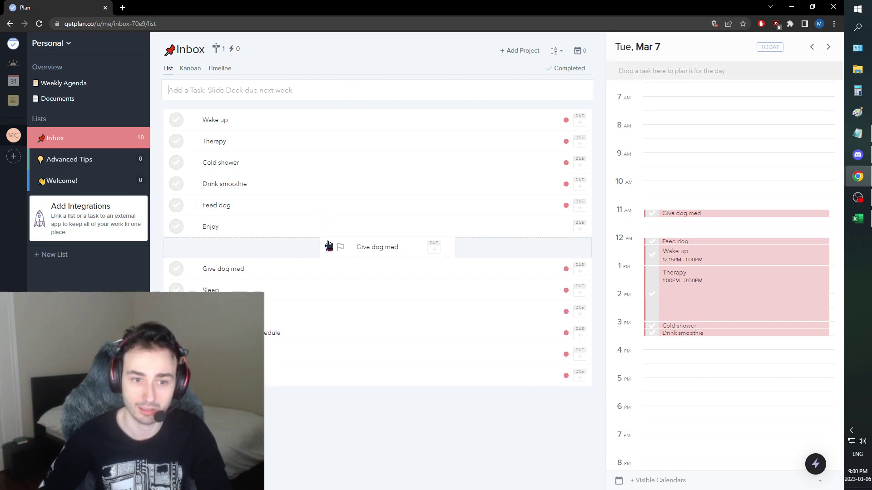
drag(331, 231, 679, 348)
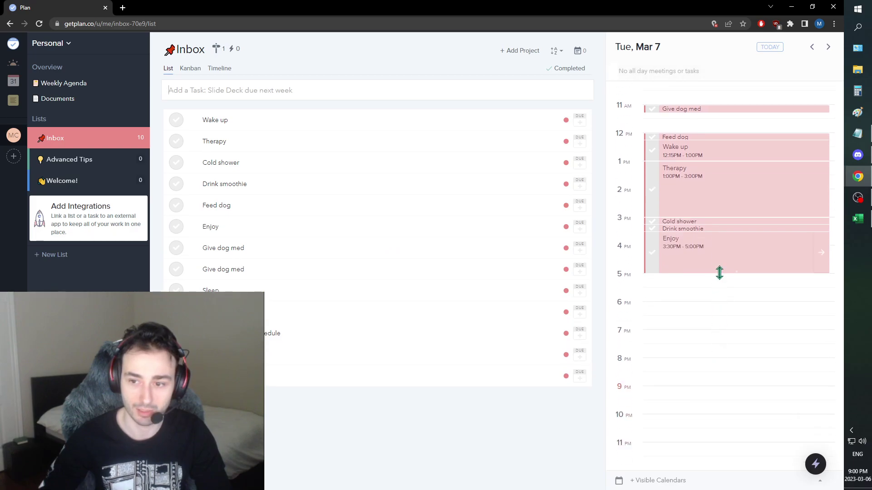
drag(720, 273, 742, 470)
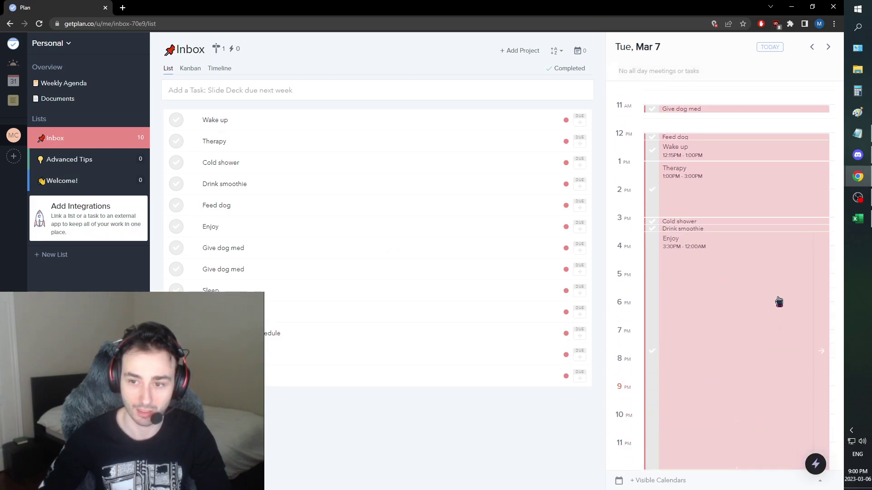
drag(760, 328, 762, 254)
drag(789, 384, 791, 463)
drag(757, 195, 736, 179)
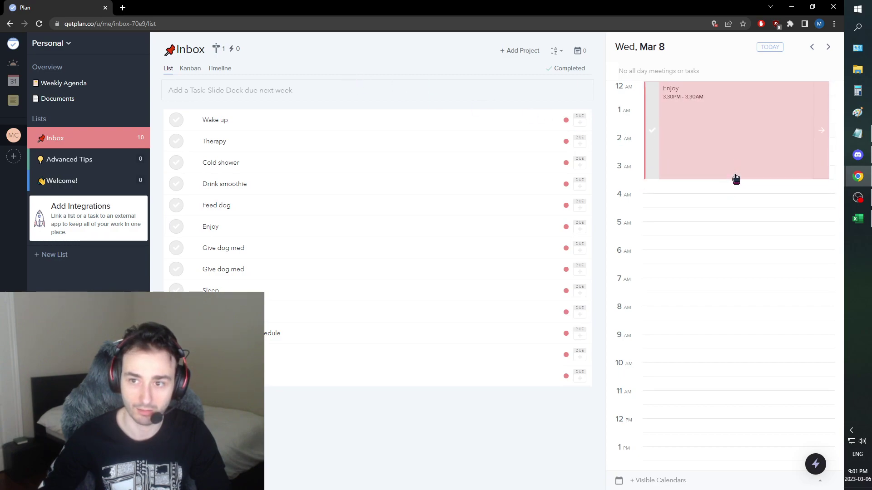
- Add a Write tomorrow's schedule task and place it on Mar 8 from 3:45 AM to 5:15 AM
click(360, 89)
text(Write tomorrow's)
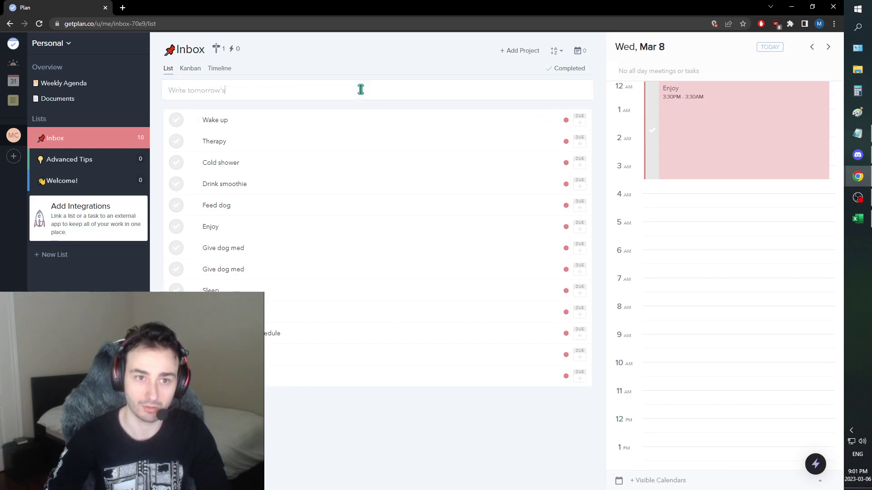
text( schedulee)
key(BackSpace)
key(Return)
drag(351, 248, 685, 193)
- Add the tasks Floss and brush teeth and Sleep to the Inbox
click(247, 91)
text(Floss)
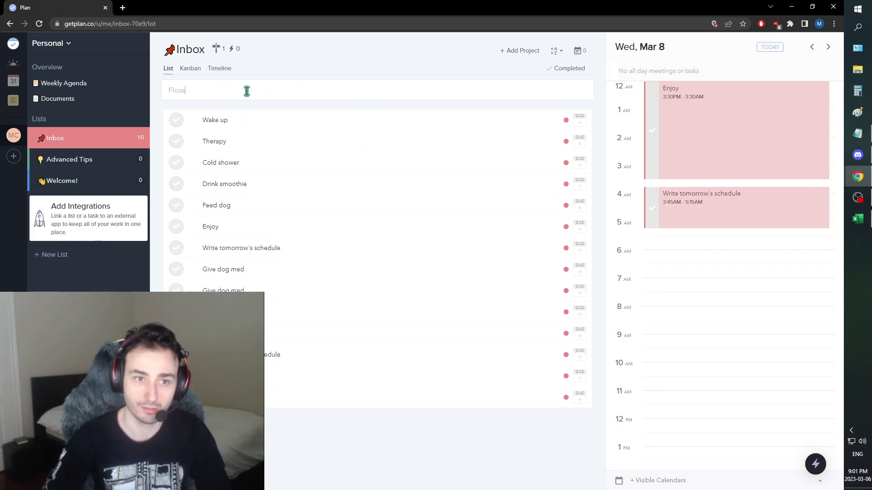
text( and brush teeth)
key(Return)
text(Sleep)
key(Return)
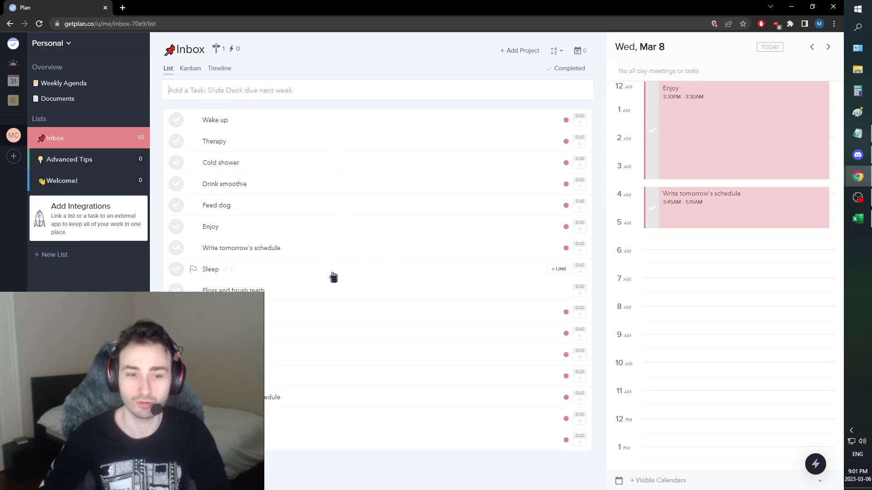
- Arrange Mar 8 with Write tomorrow's schedule at 3:30–3:45 AM, Floss and brush teeth at 3:45–4:00 AM and Sleep at 4:00–5:00 AM
drag(332, 276, 677, 247)
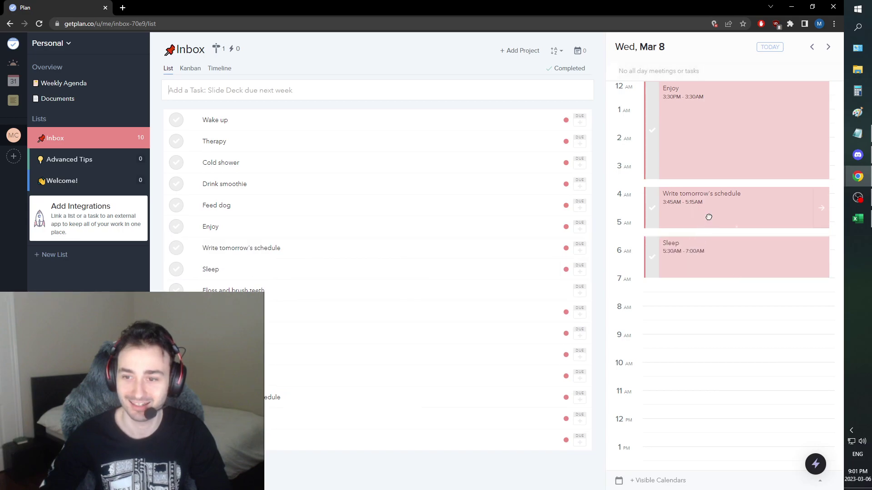
drag(734, 219, 745, 188)
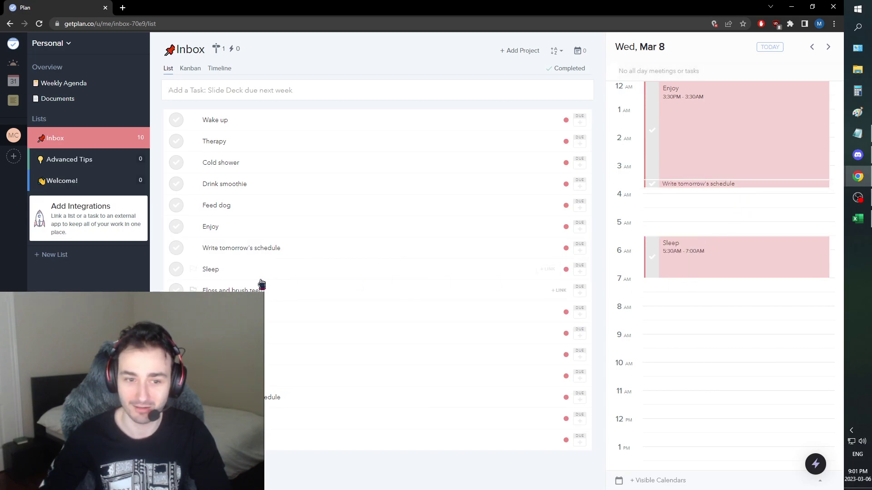
mouse_move(352, 291)
mouse_down()
mouse_move(653, 214)
mouse_move(683, 196)
mouse_up()
drag(737, 226, 730, 208)
drag(709, 258, 717, 210)
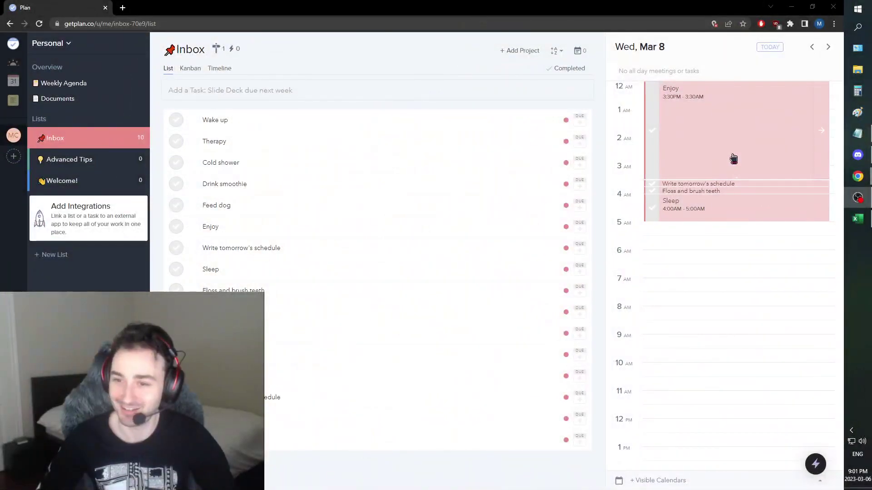
- Review the calendar schedules for Mar 7 and Mar 6, ending back on Mar 7
click(809, 58)
scroll(762, 215, up, 7)
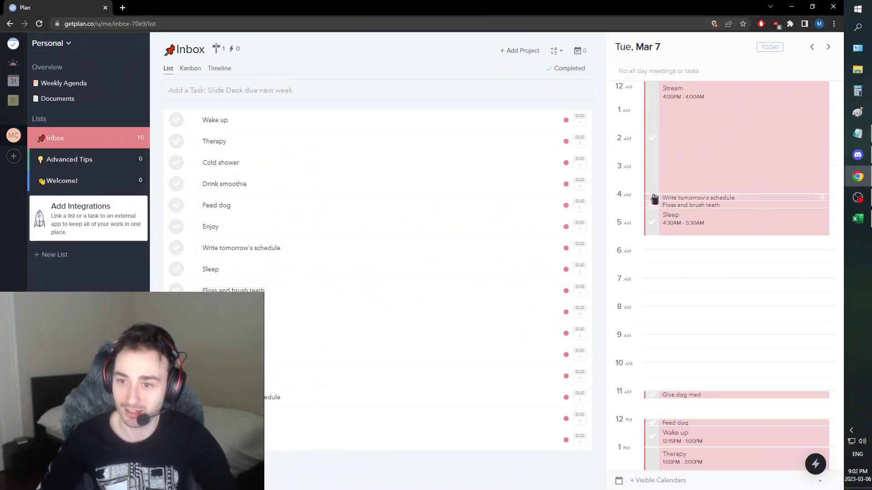
click(812, 48)
scroll(716, 253, up, 5)
scroll(716, 253, down, 5)
click(829, 47)
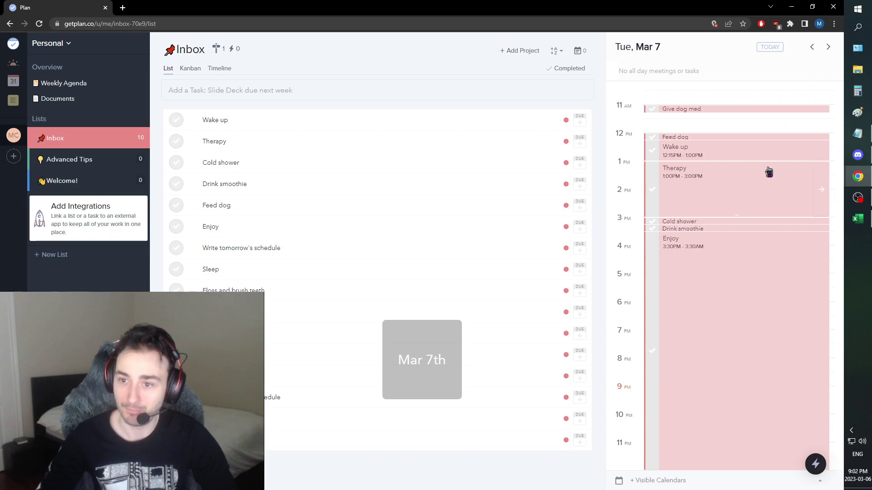
- Switch to the Day 924 log in Notepad and go through the day's listed activities
click(791, 6)
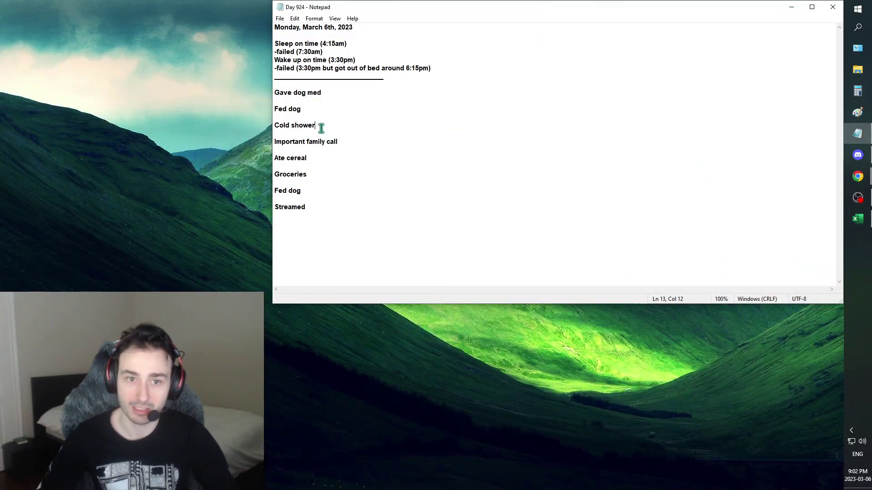
drag(323, 92, 319, 211)
click(313, 172)
click(312, 160)
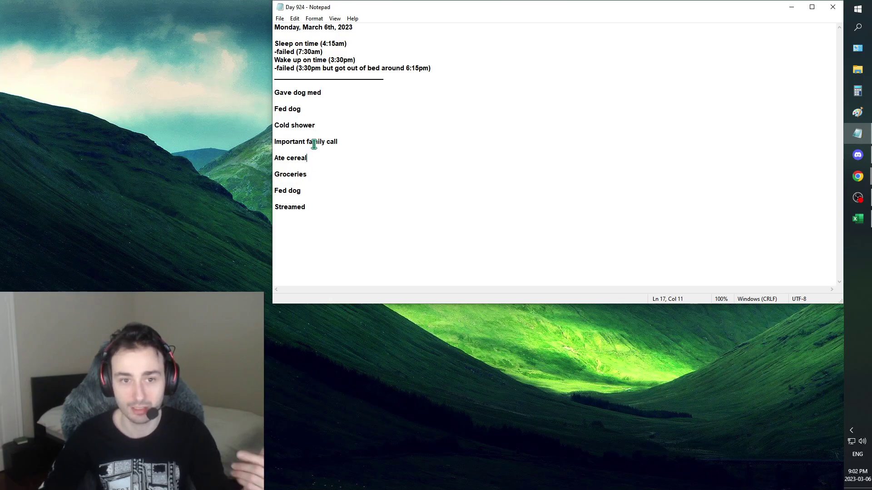
click(343, 144)
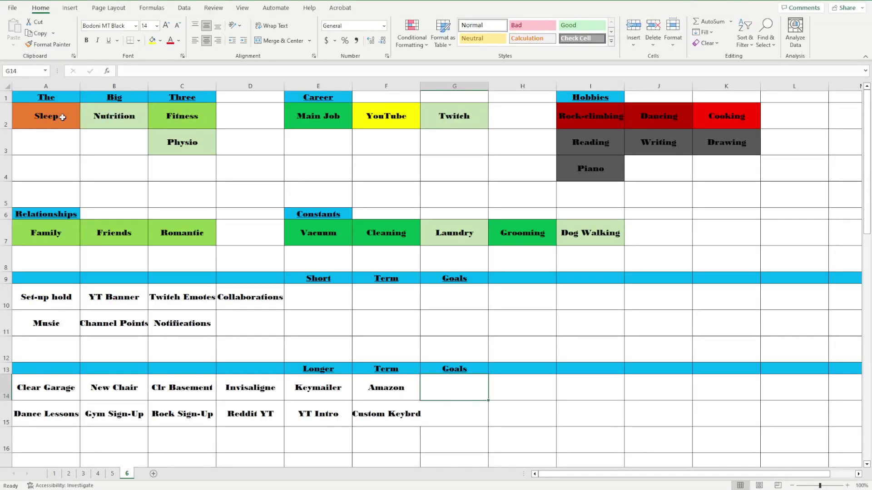
- Change the fill colour of the Sleep cell in the Excel tracker to red
click(62, 116)
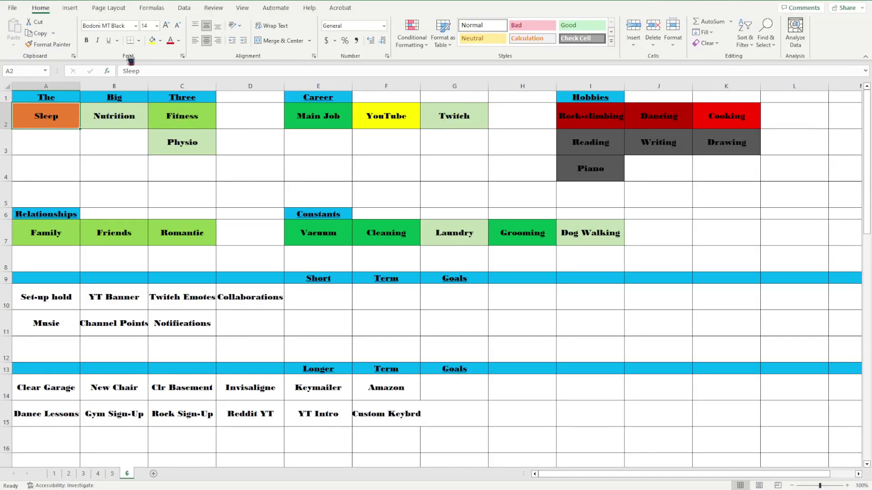
click(161, 40)
click(162, 114)
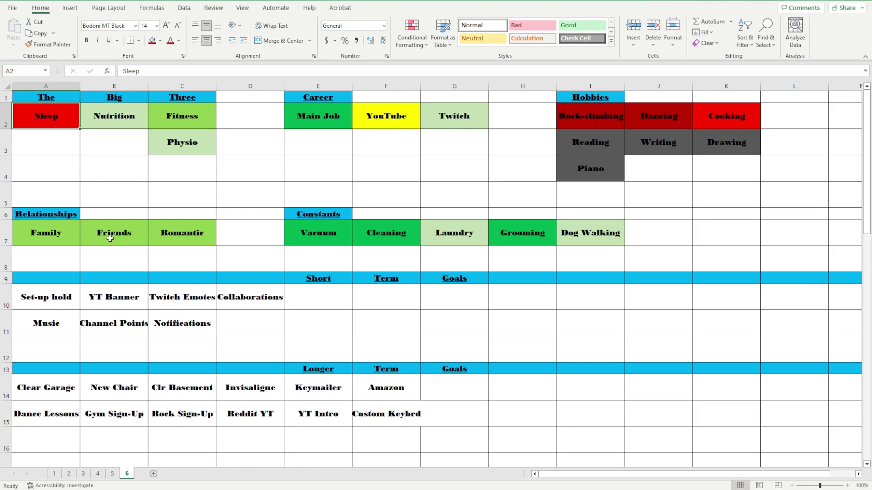
- Review the Relationships and Constants ratings, from Family through Grooming, in the tracker
click(219, 231)
click(156, 240)
click(64, 231)
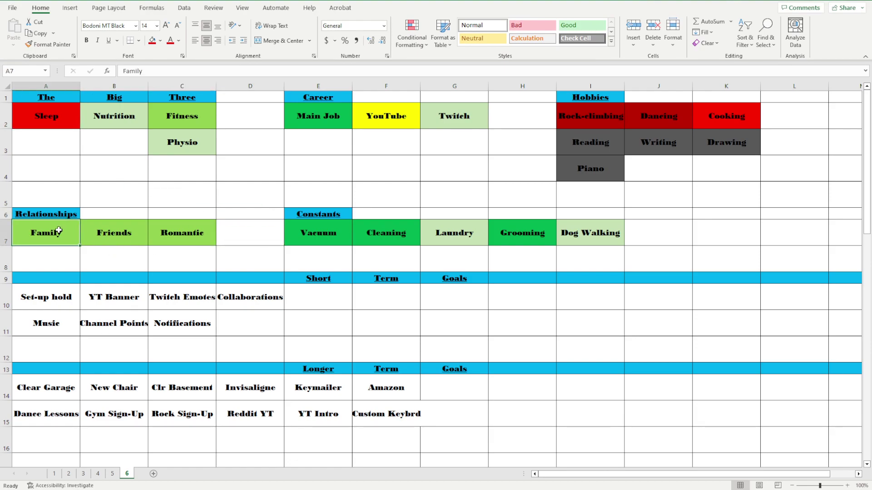
click(114, 232)
click(169, 231)
click(296, 238)
click(395, 236)
click(435, 233)
click(522, 234)
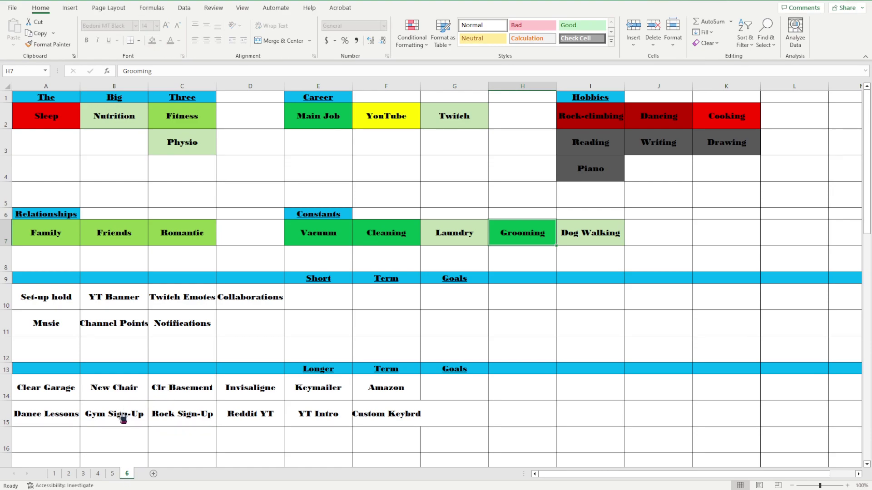
- Duplicate worksheet 6 at the end of the workbook and name the copy 7
drag(120, 423, 145, 475)
key(alt+h)
text(or7)
key(Return)
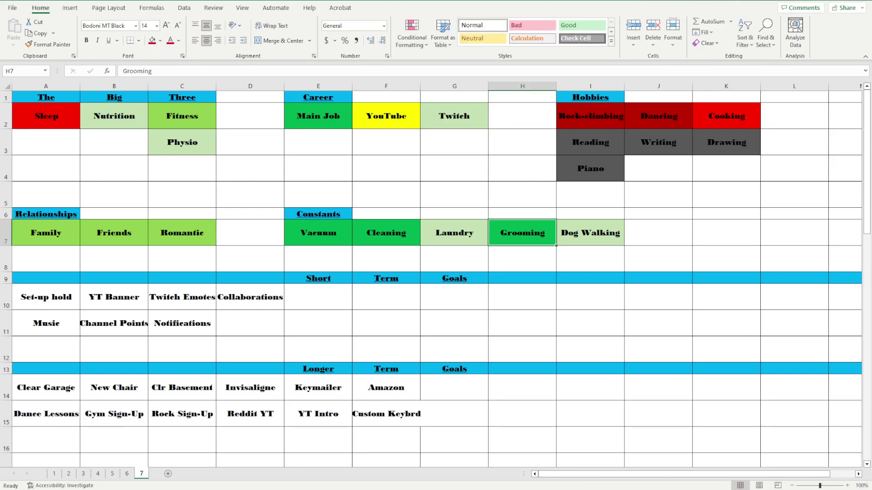